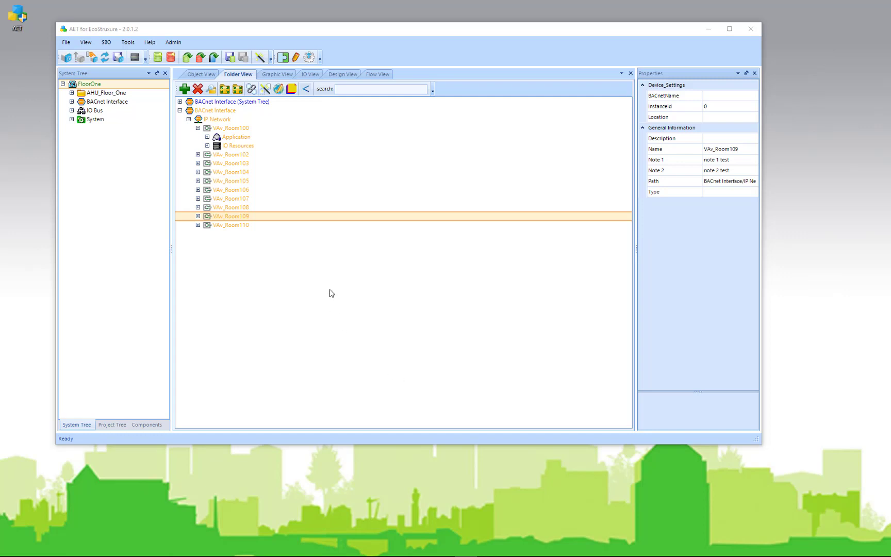
Open the Download Library window of the Library Manager
{"action": "left_click", "coordinate": [128, 42]}
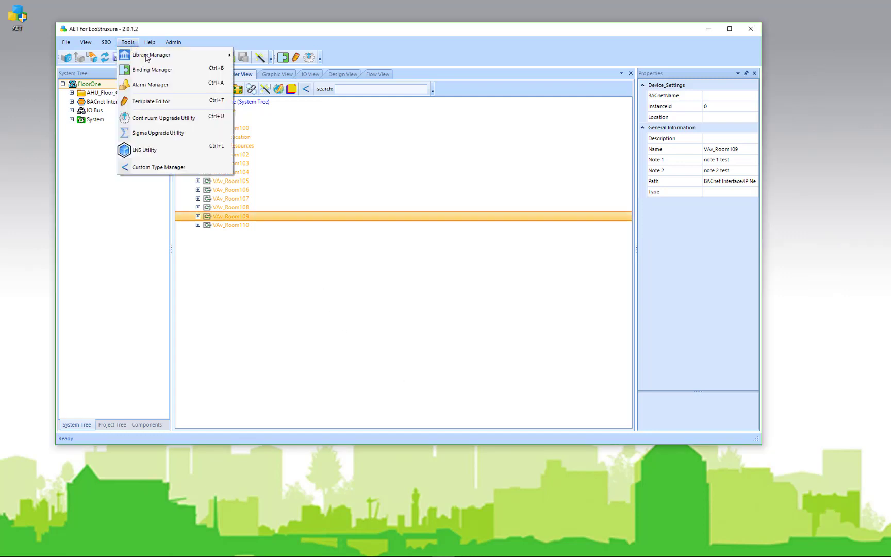
{"action": "mouse_move", "coordinate": [153, 59]}
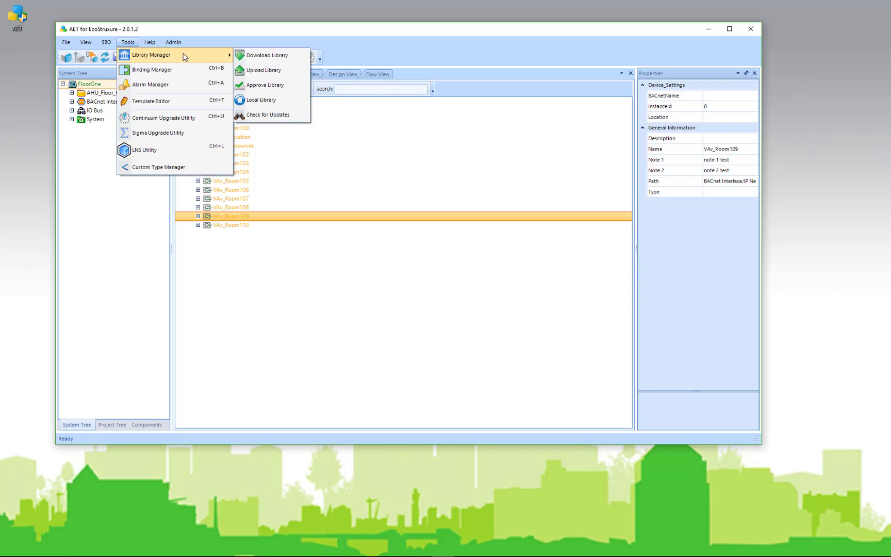
{"action": "left_click", "coordinate": [262, 56]}
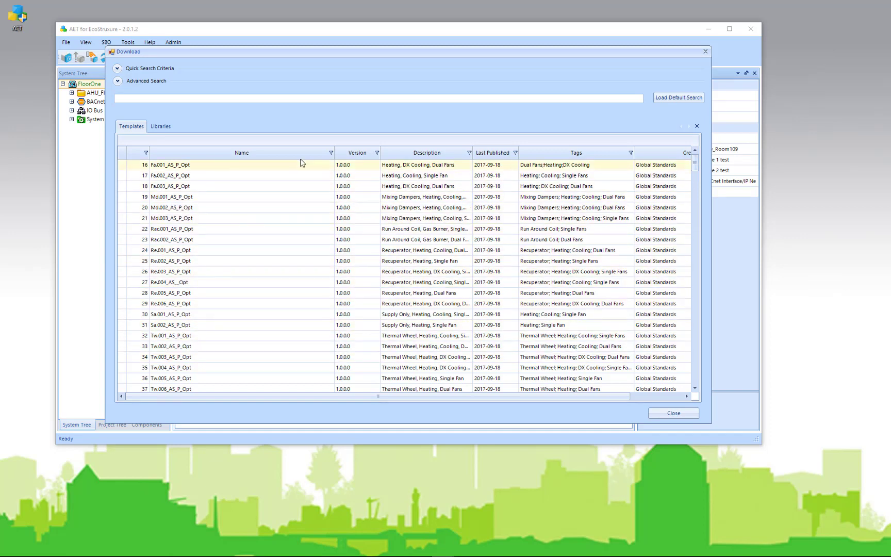
View the available filter conditions for the template list's Name column and dismiss them
{"action": "left_click", "coordinate": [331, 154]}
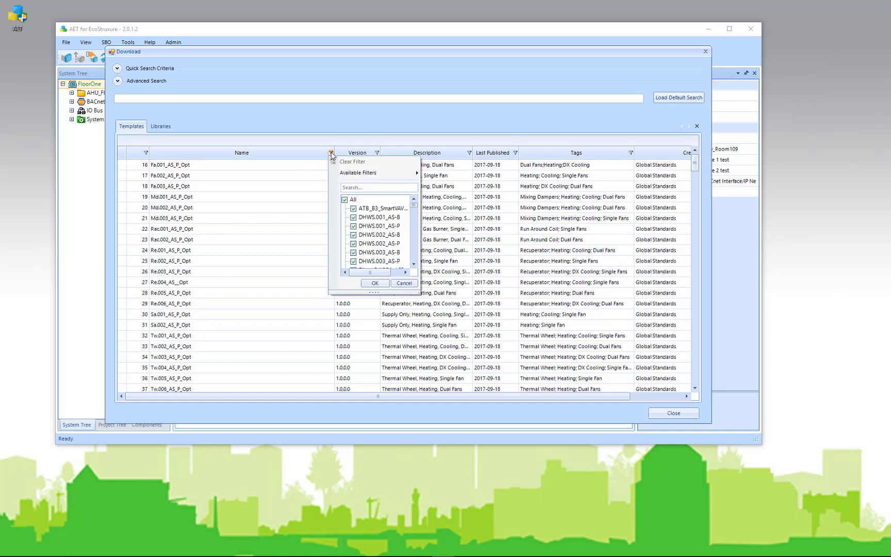
{"action": "mouse_move", "coordinate": [418, 172]}
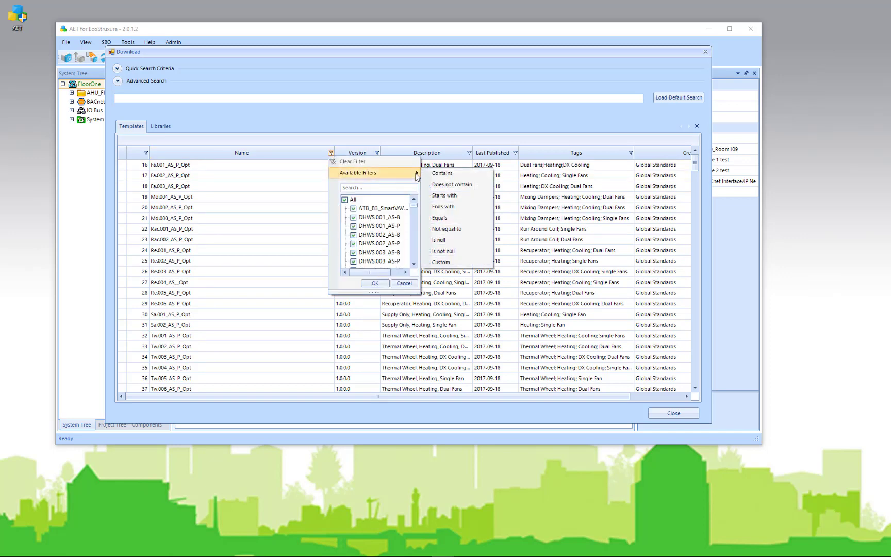
{"action": "left_click", "coordinate": [554, 229]}
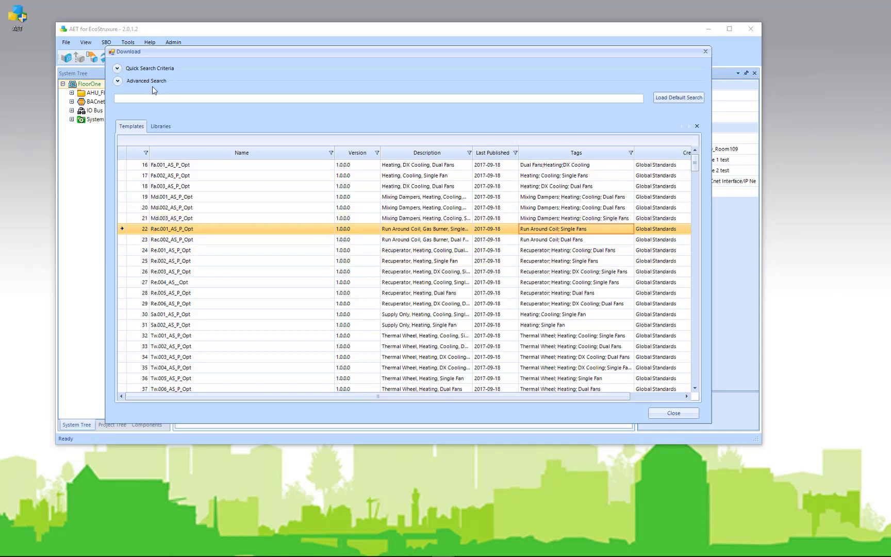
Run a quick search for templates with the BACnet protocol and look through the resulting list
{"action": "left_click", "coordinate": [117, 68]}
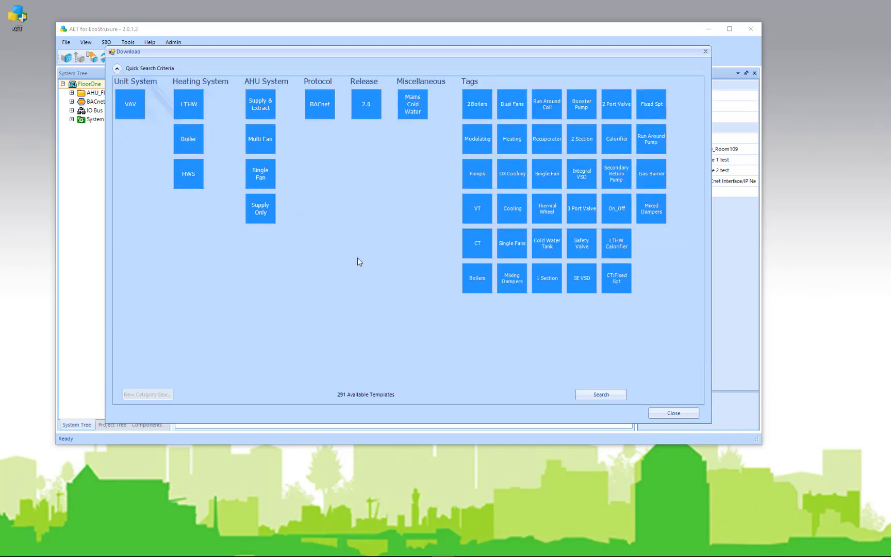
{"action": "left_click", "coordinate": [317, 103]}
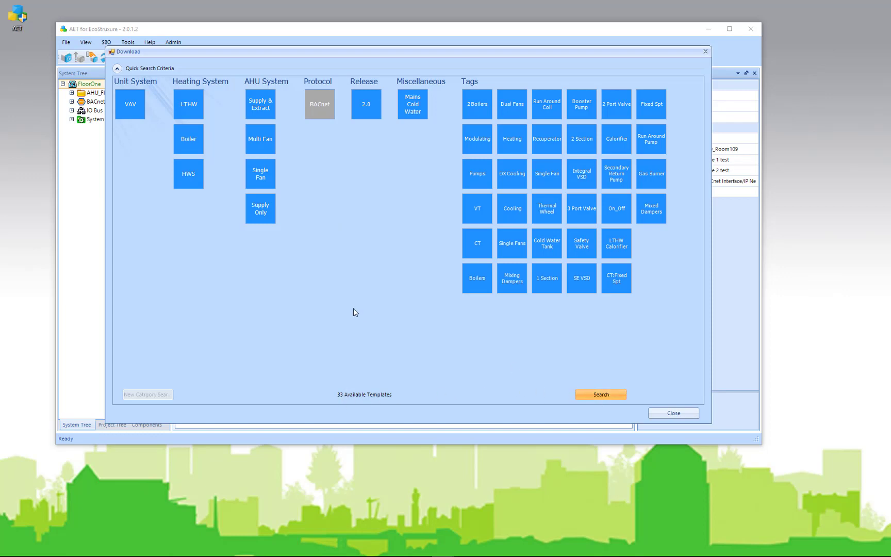
{"action": "key", "text": "Return"}
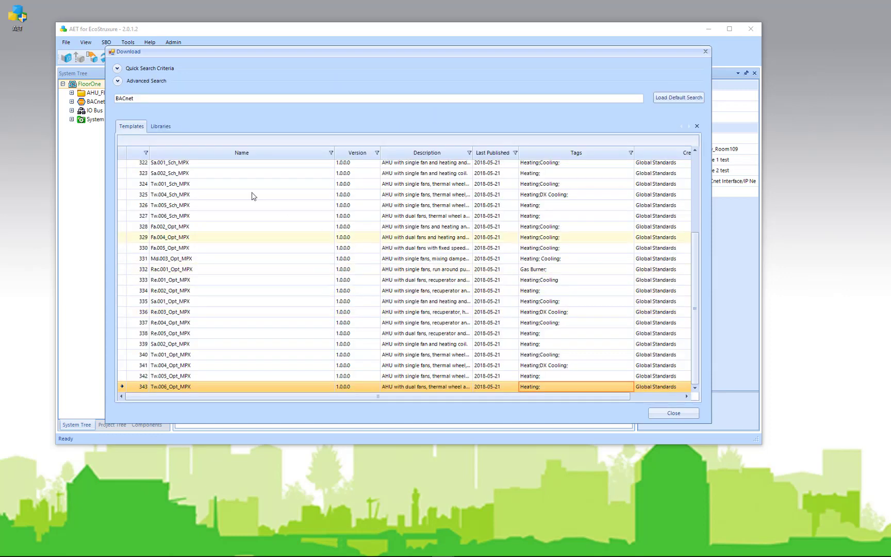
{"action": "scroll", "coordinate": [190, 178], "scroll_direction": "up", "scroll_amount": 3}
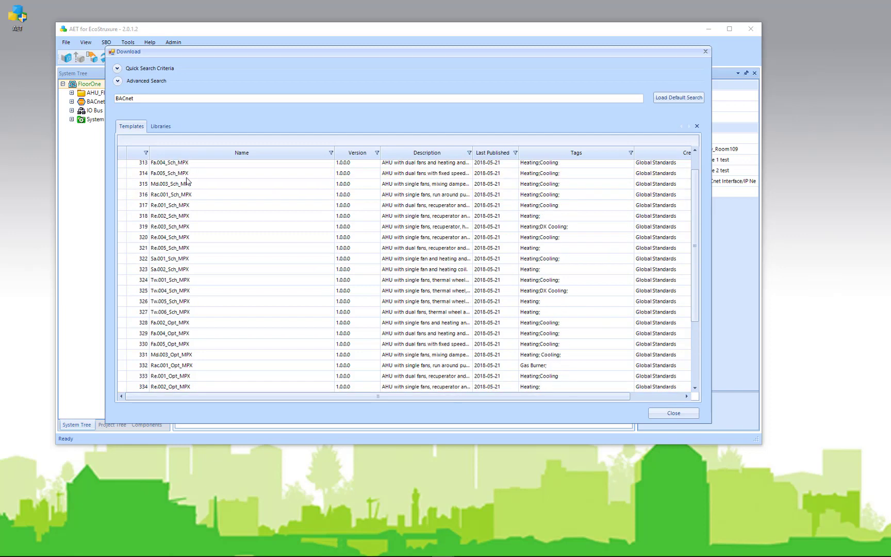
{"action": "scroll", "coordinate": [188, 242], "scroll_direction": "down", "scroll_amount": 3}
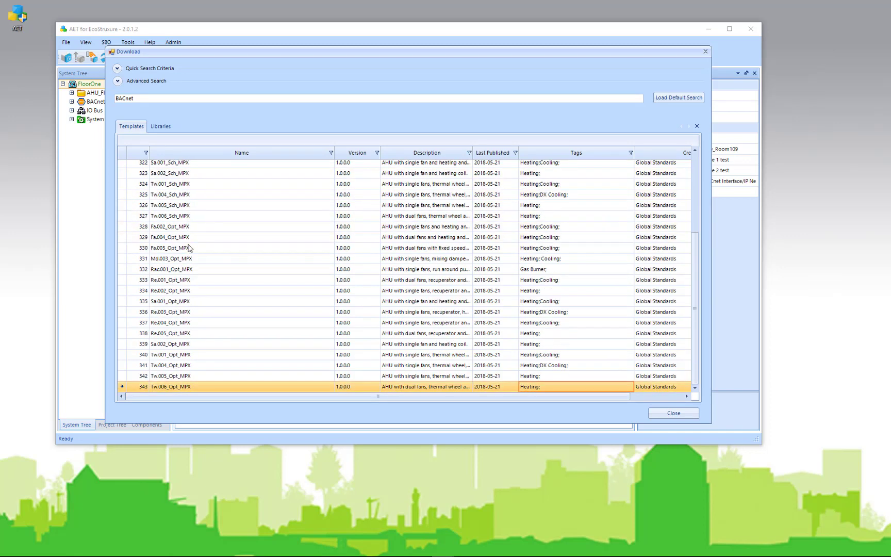
{"action": "scroll", "coordinate": [188, 249], "scroll_direction": "up", "scroll_amount": 4}
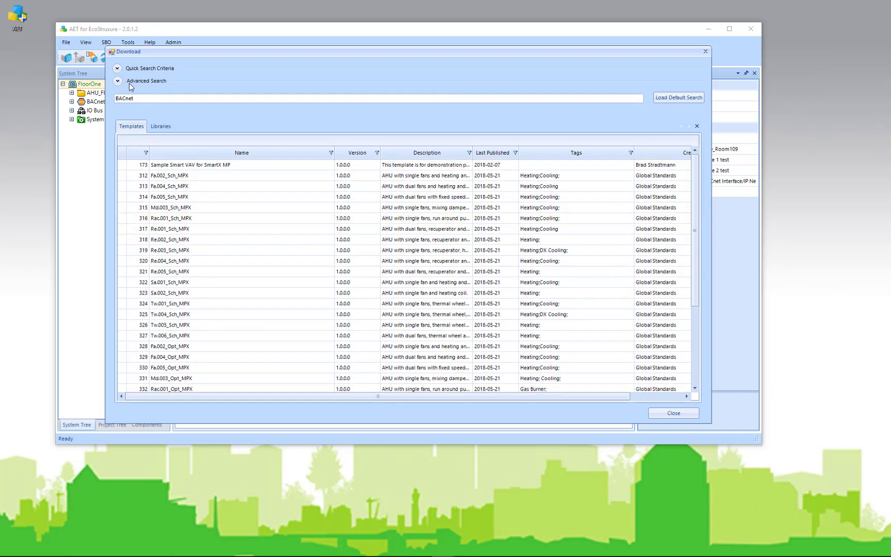
Reset the quick search criteria and search for Multi Fan templates tagged Heating, Cooling and Mixing Dampers
{"action": "left_click", "coordinate": [117, 68]}
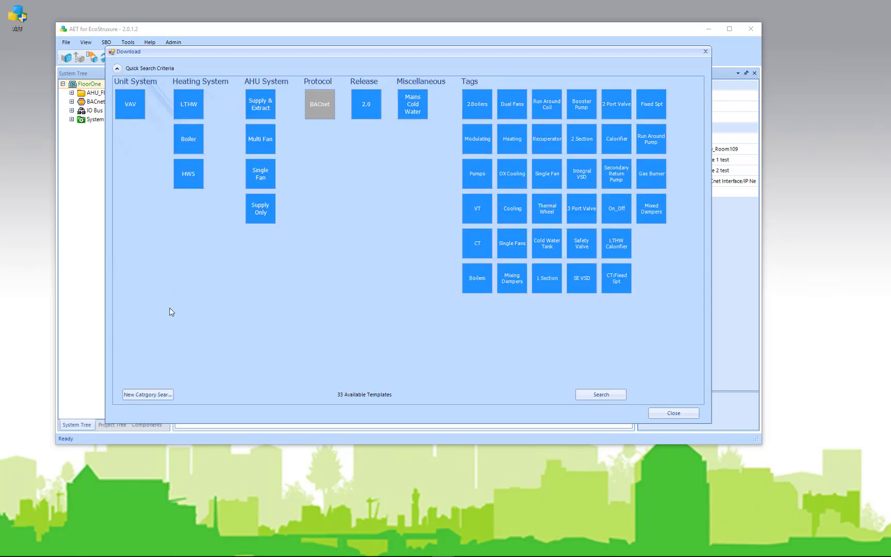
{"action": "left_click", "coordinate": [148, 394]}
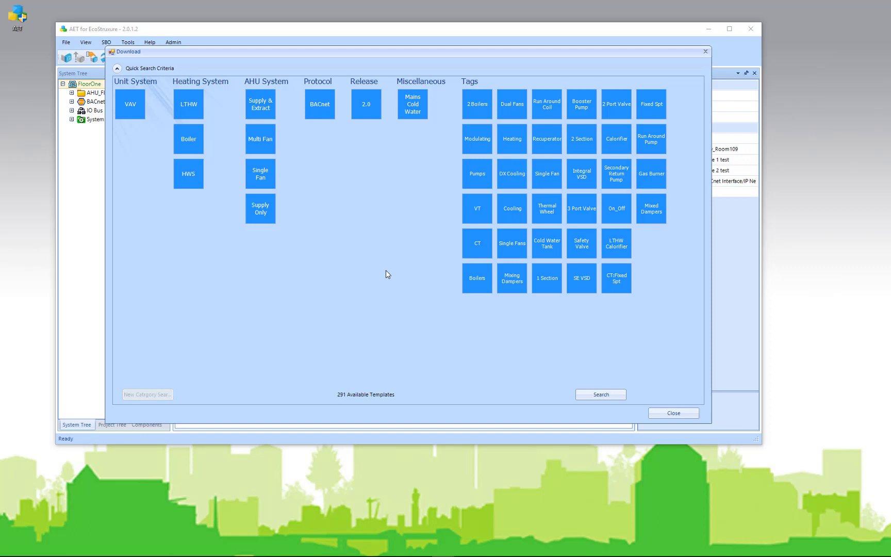
{"action": "left_click", "coordinate": [262, 141]}
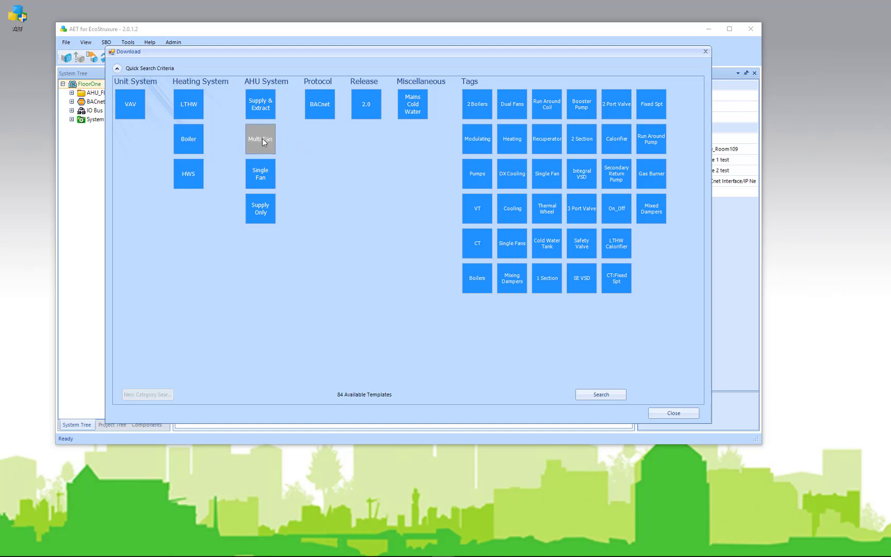
{"action": "left_click", "coordinate": [514, 139]}
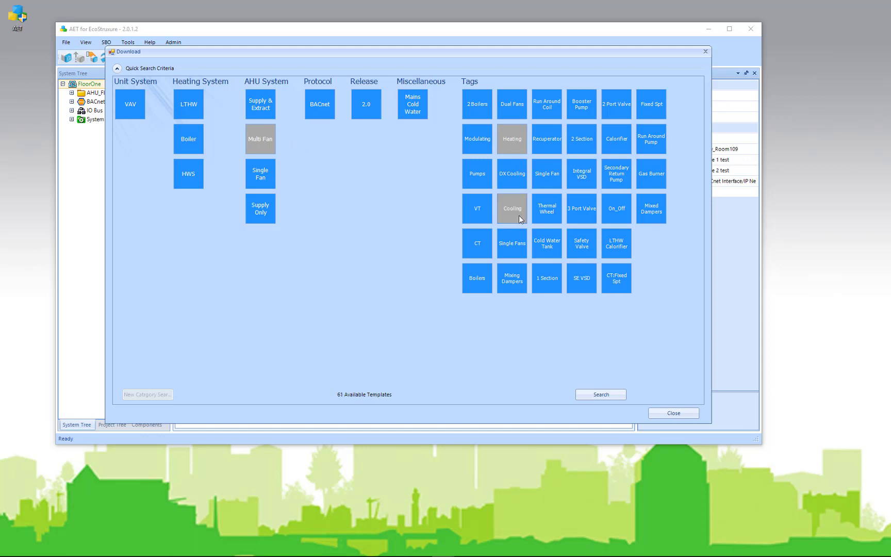
{"action": "left_click", "coordinate": [513, 284]}
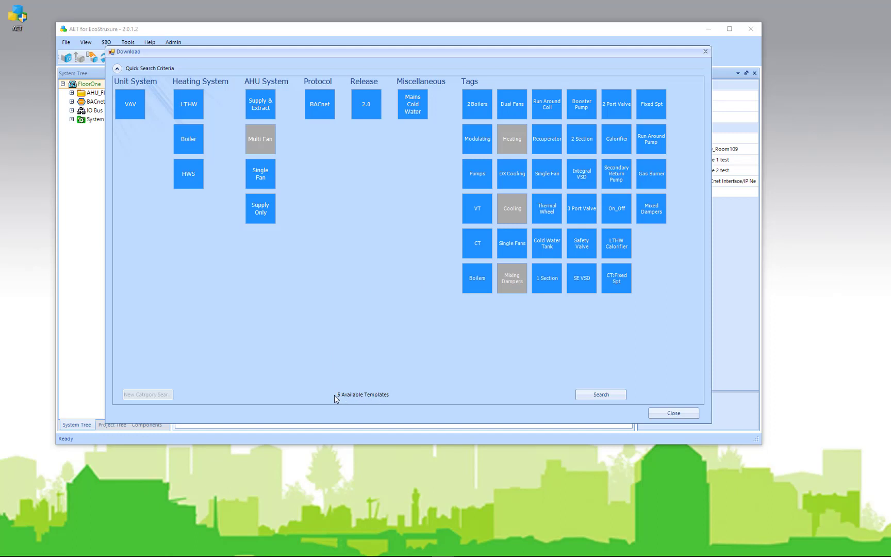
{"action": "left_click", "coordinate": [598, 393]}
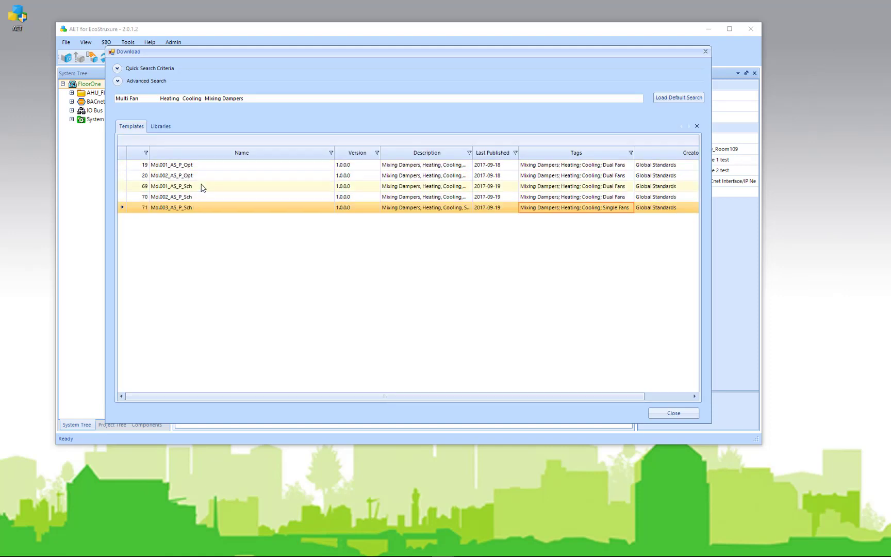
Open the details of template Md.002_AS_P_Opt and save its support file AHU.Md.002 - Functional Spec Optimised.pdf to C:\Templates
{"action": "left_click", "coordinate": [217, 176]}
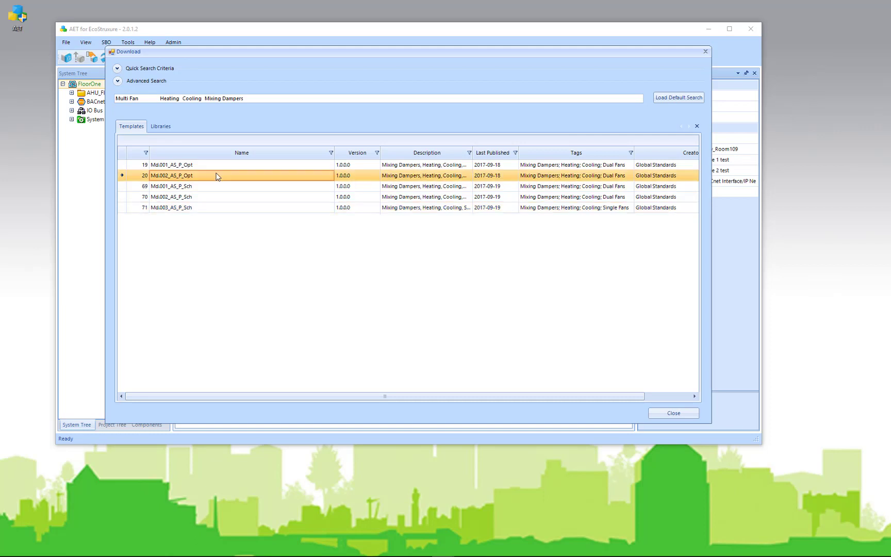
{"action": "double_click", "coordinate": [217, 177]}
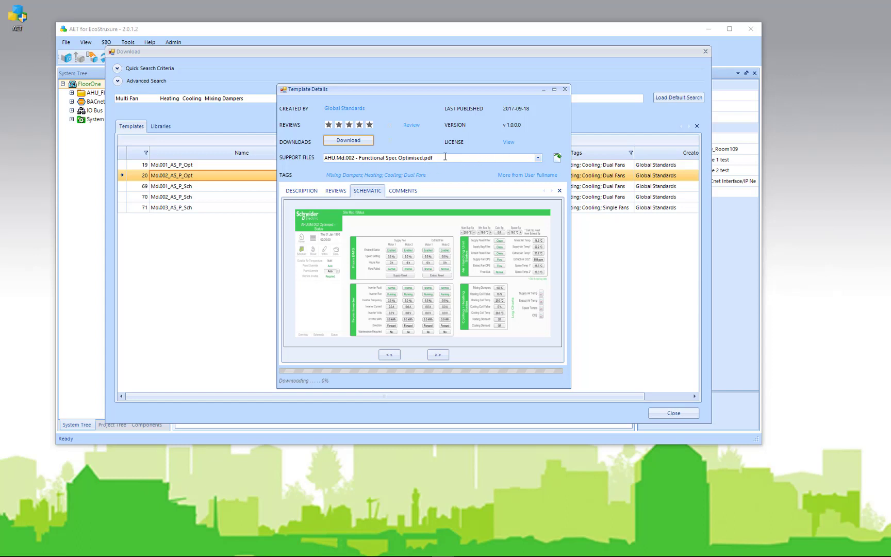
{"action": "left_click", "coordinate": [557, 159]}
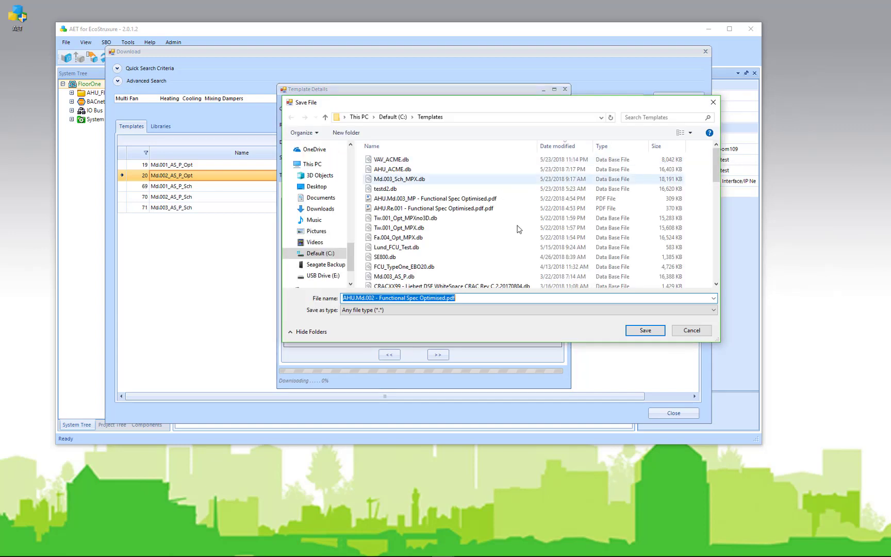
{"action": "left_click", "coordinate": [645, 330]}
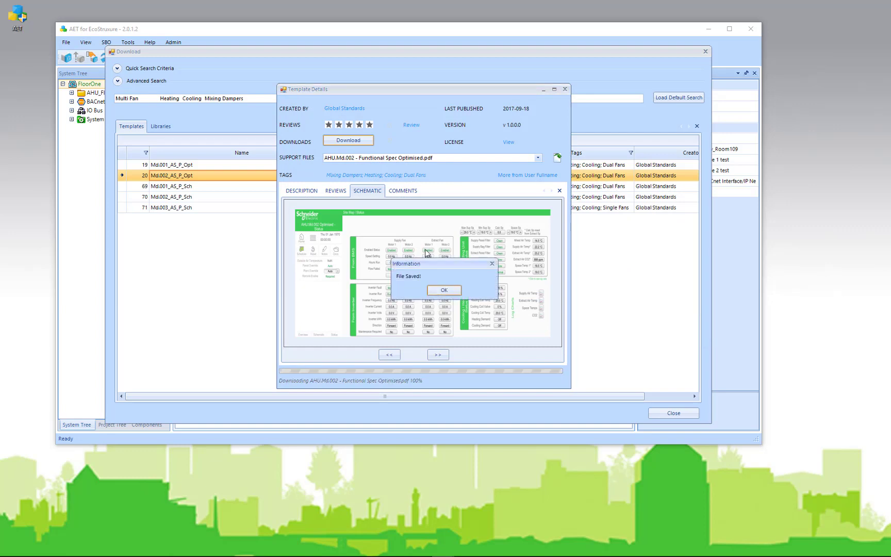
{"action": "left_click", "coordinate": [464, 291]}
Read through the AHU.Md.002 functional design specification PDF, from its contents to the functional description, and close it
{"action": "left_click_drag", "start_coordinate": [340, 124], "coordinate": [477, 37]}
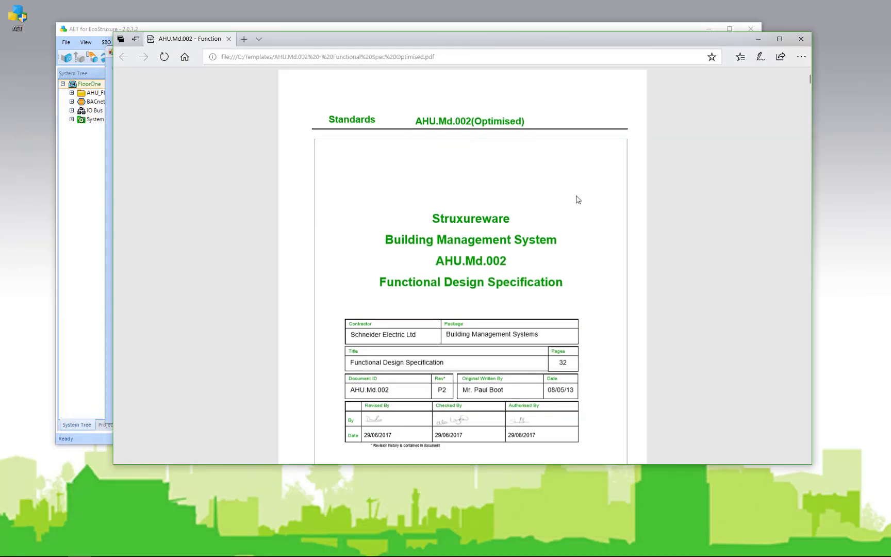
{"action": "scroll", "coordinate": [578, 200], "scroll_direction": "down", "scroll_amount": 12}
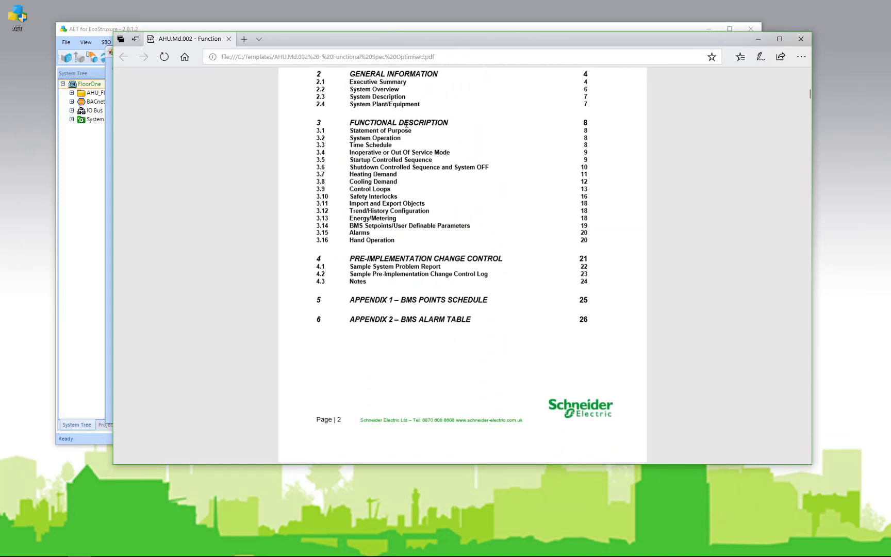
{"action": "scroll", "coordinate": [445, 178], "scroll_direction": "down", "scroll_amount": 15}
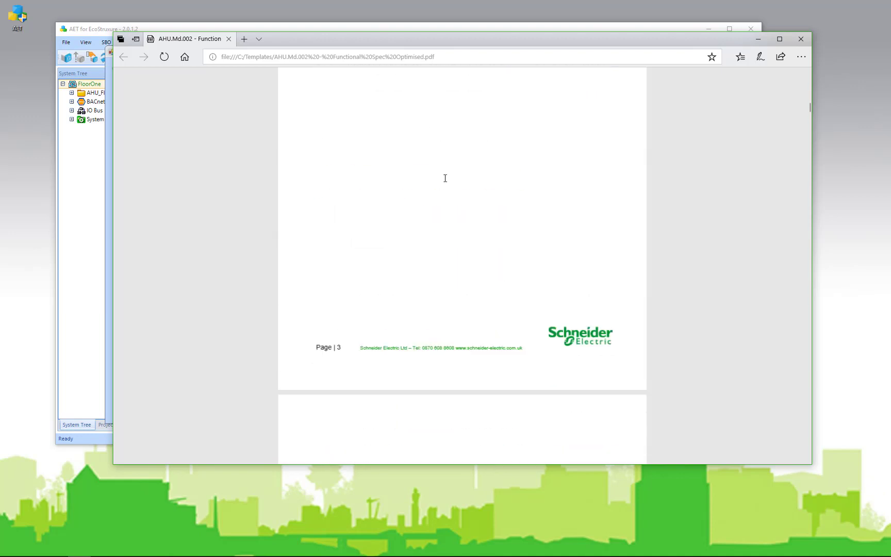
{"action": "scroll", "coordinate": [445, 178], "scroll_direction": "down", "scroll_amount": 10}
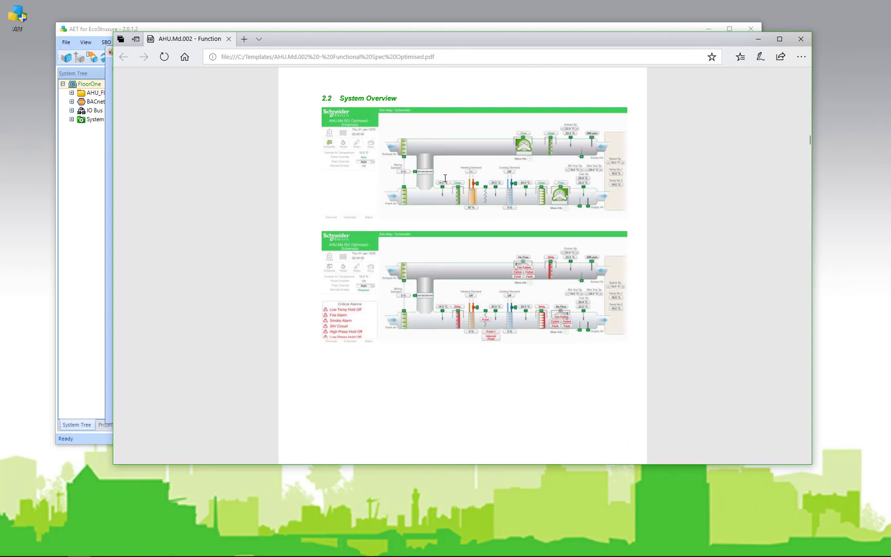
{"action": "scroll", "coordinate": [445, 178], "scroll_direction": "down", "scroll_amount": 6}
{"action": "scroll", "coordinate": [445, 179], "scroll_direction": "up", "scroll_amount": 6}
{"action": "scroll", "coordinate": [459, 294], "scroll_direction": "down", "scroll_amount": 20}
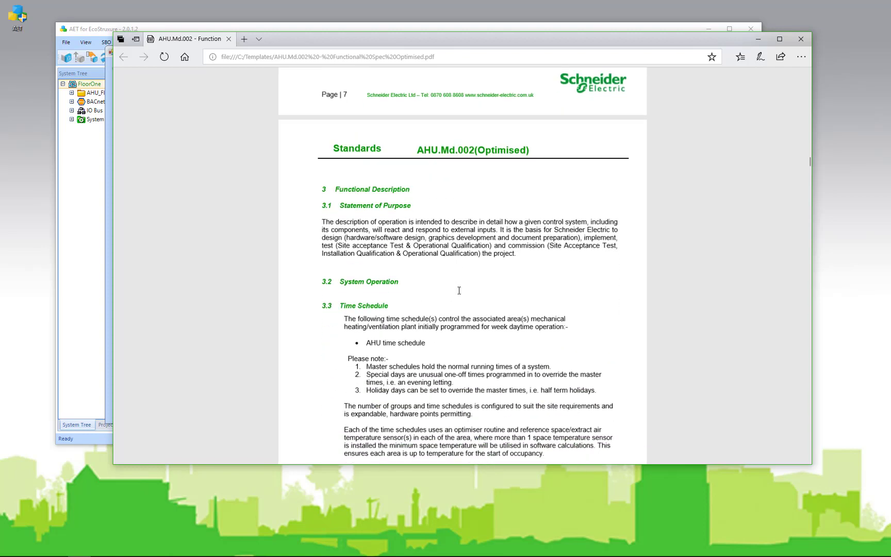
{"action": "scroll", "coordinate": [459, 291], "scroll_direction": "down", "scroll_amount": 15}
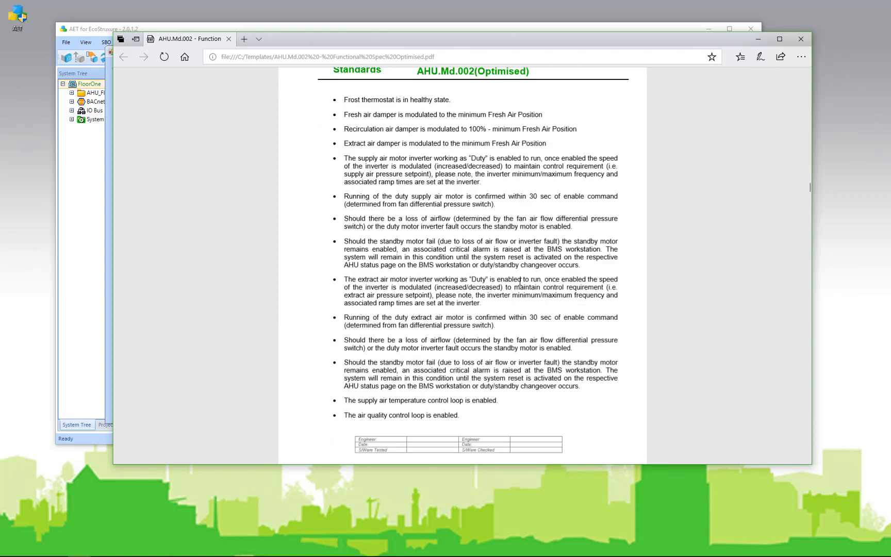
{"action": "left_click", "coordinate": [801, 39]}
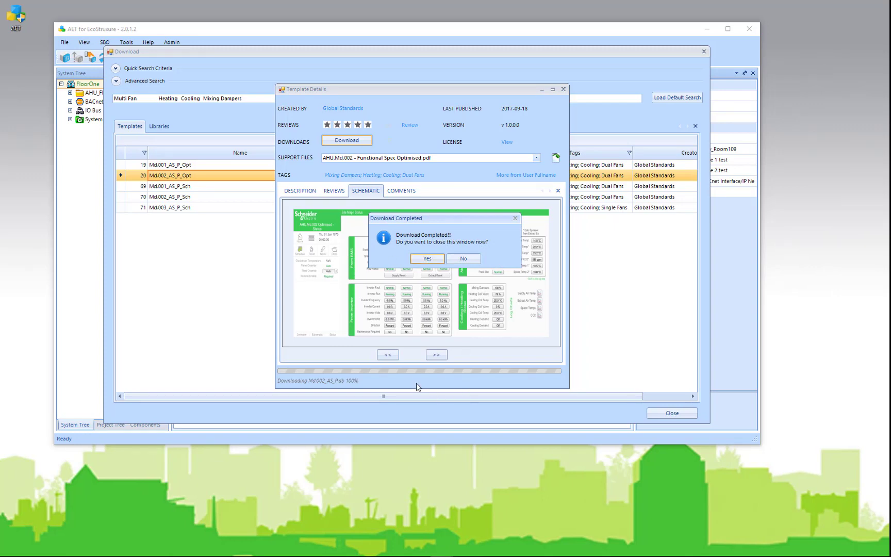
Finish the Md.002_AS_P_Opt template download by closing its details and the library download window
{"action": "left_click", "coordinate": [431, 261]}
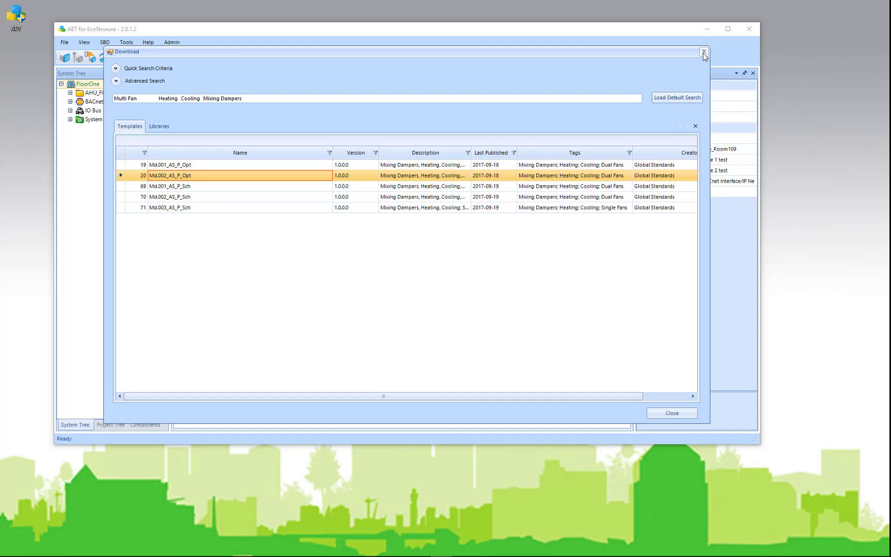
{"action": "left_click", "coordinate": [704, 52]}
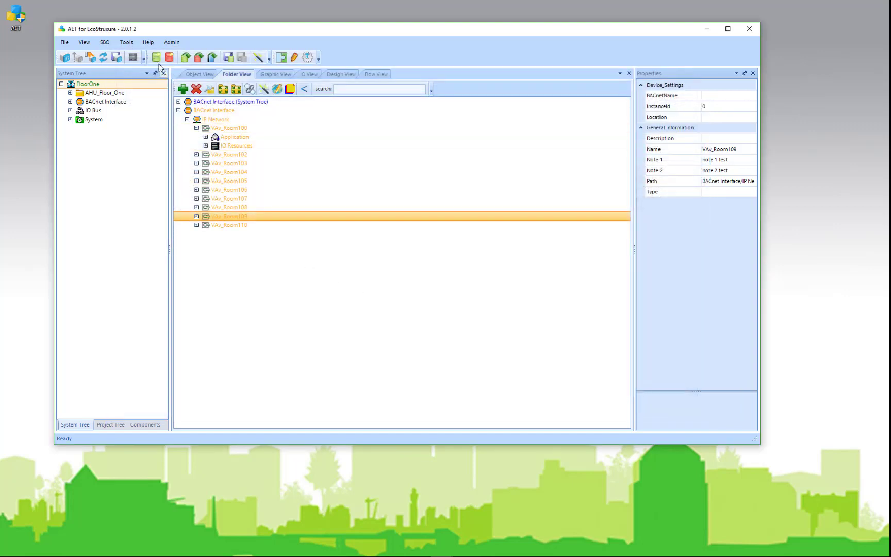
Open the Local Library list, then enlarge and reposition its window to examine the installed templates
{"action": "left_click", "coordinate": [126, 43]}
{"action": "mouse_move", "coordinate": [199, 56]}
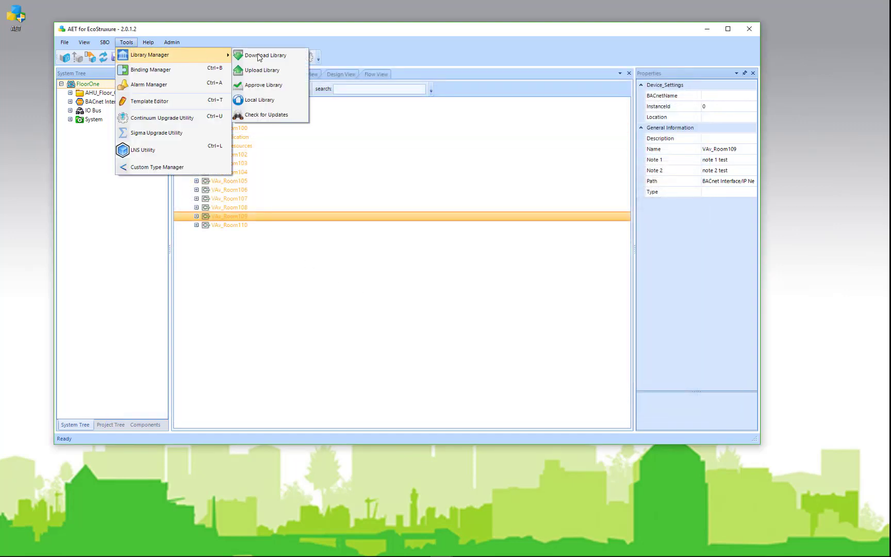
{"action": "left_click", "coordinate": [259, 100]}
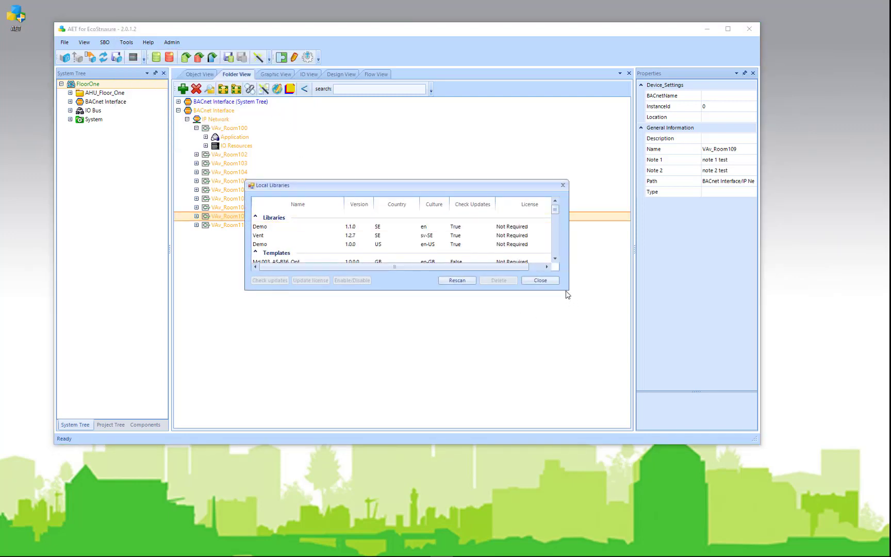
{"action": "left_click_drag", "start_coordinate": [568, 290], "coordinate": [609, 386]}
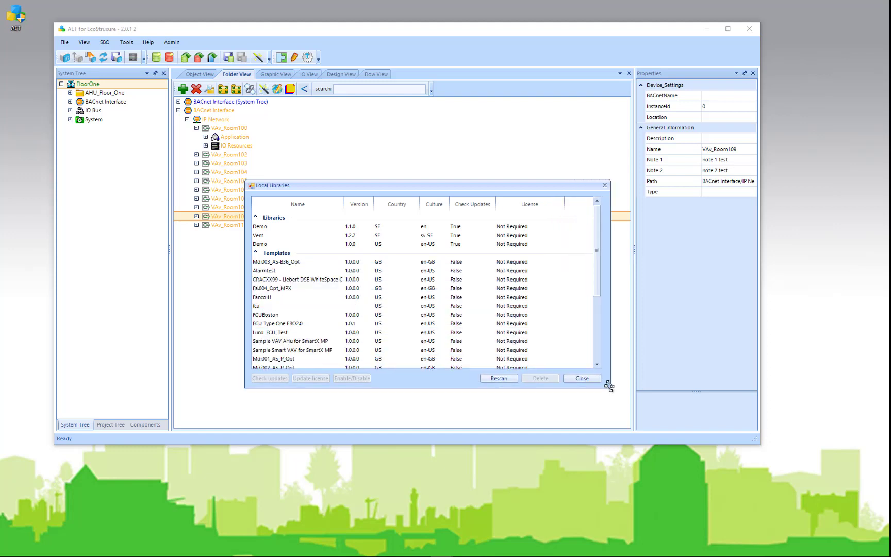
{"action": "left_click_drag", "start_coordinate": [488, 186], "coordinate": [440, 120]}
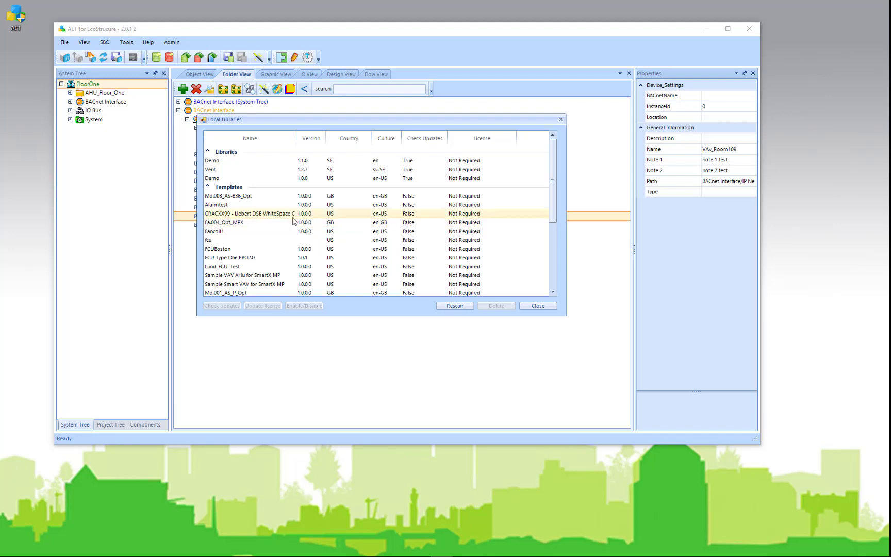
Close the local library list, then check for available library, template and software updates and close the updates window
{"action": "left_click", "coordinate": [217, 199]}
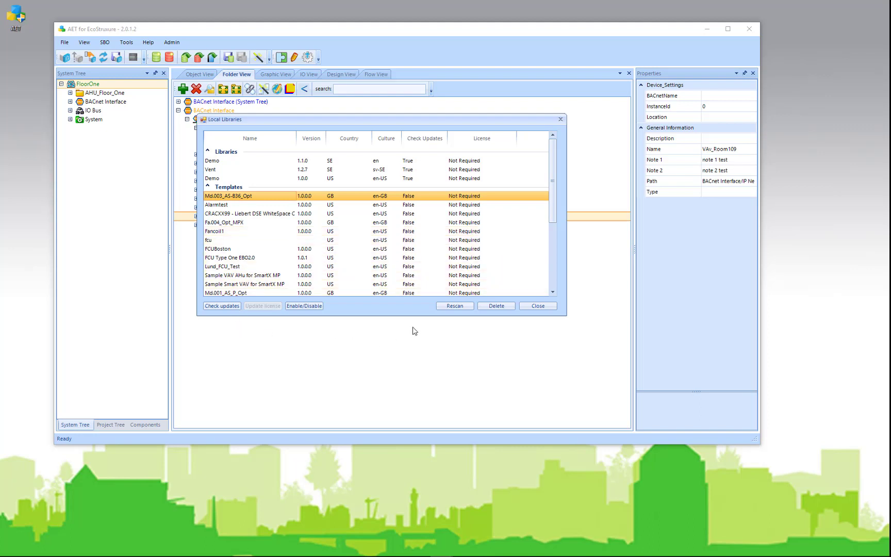
{"action": "left_click", "coordinate": [537, 305]}
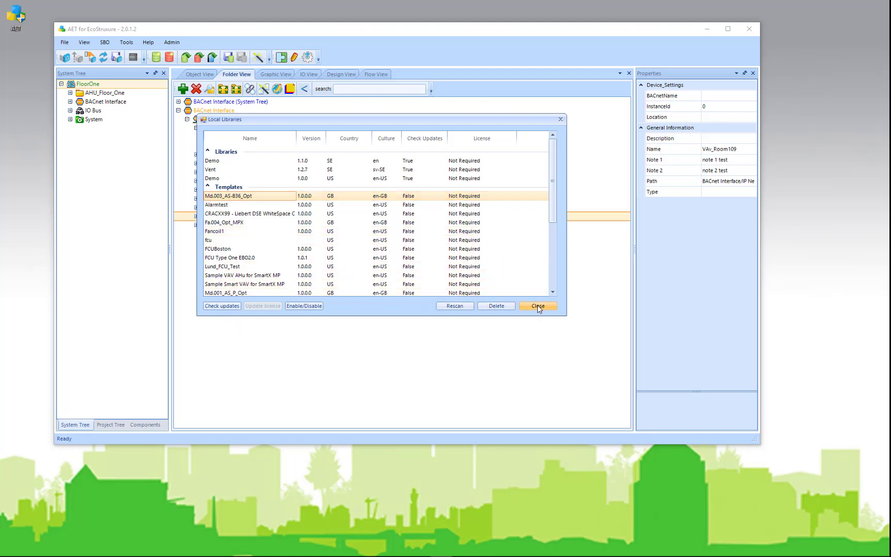
{"action": "left_click", "coordinate": [126, 42]}
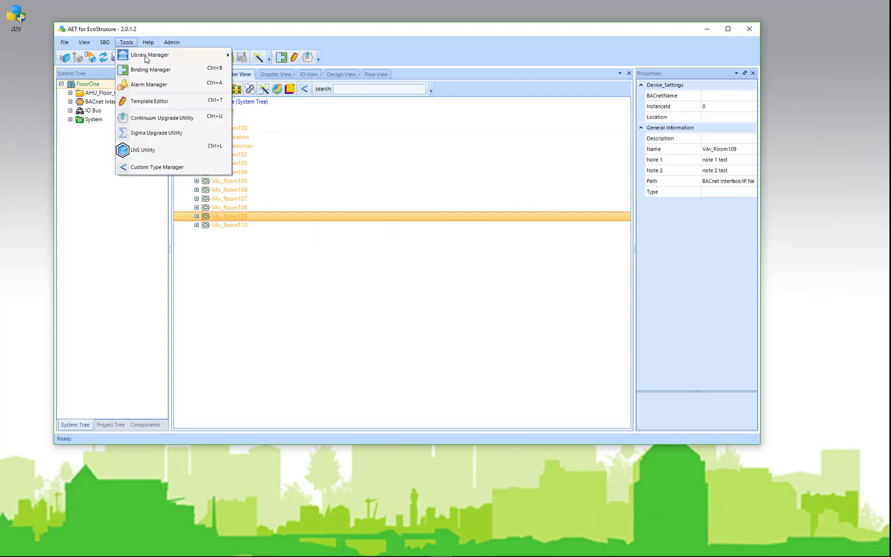
{"action": "mouse_move", "coordinate": [188, 56]}
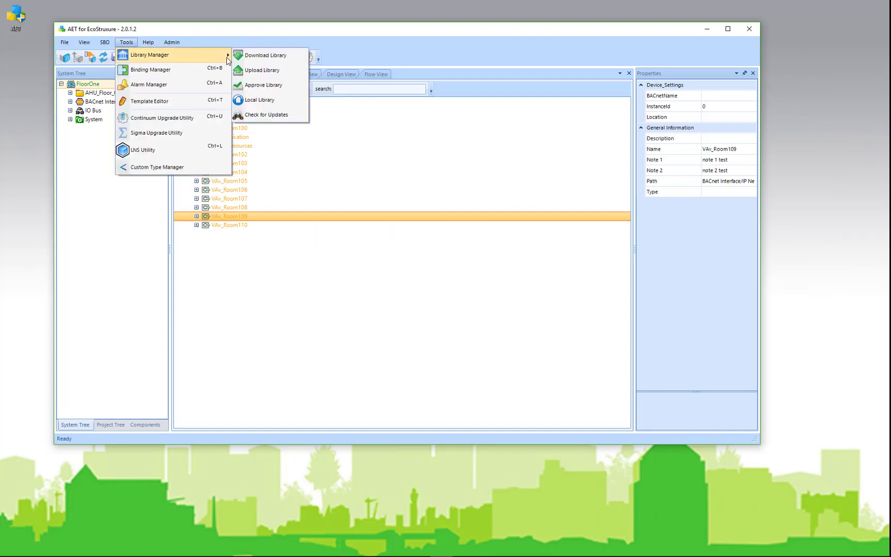
{"action": "left_click", "coordinate": [278, 115]}
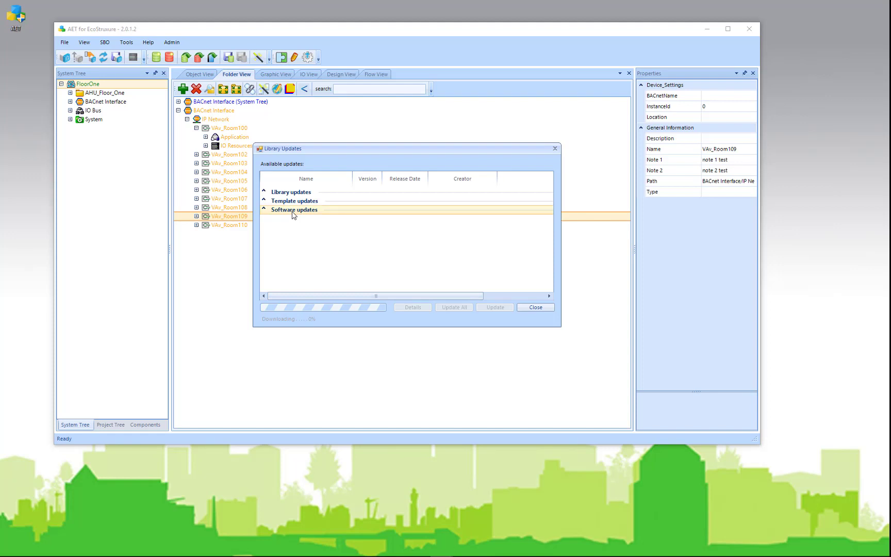
{"action": "left_click", "coordinate": [540, 309]}
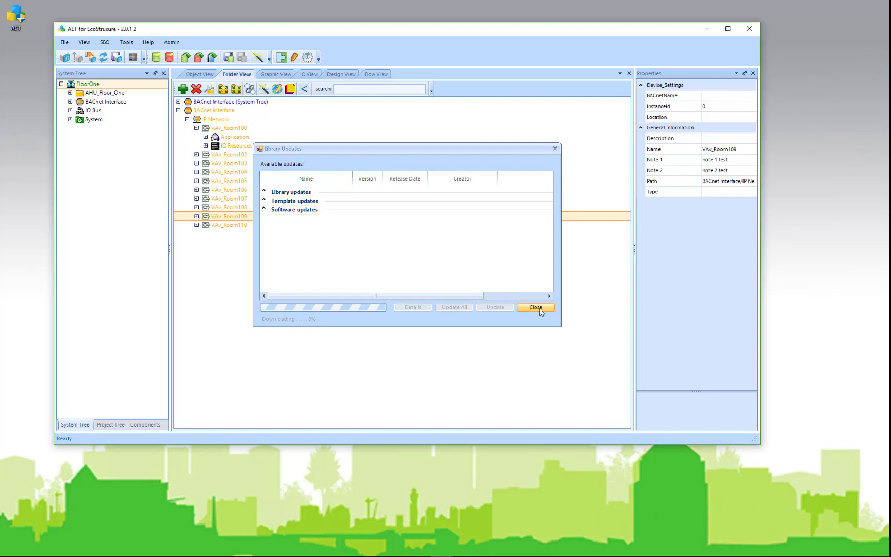
Open the template file Md.002_AS_P.db from C:\Templates
{"action": "left_click", "coordinate": [183, 61]}
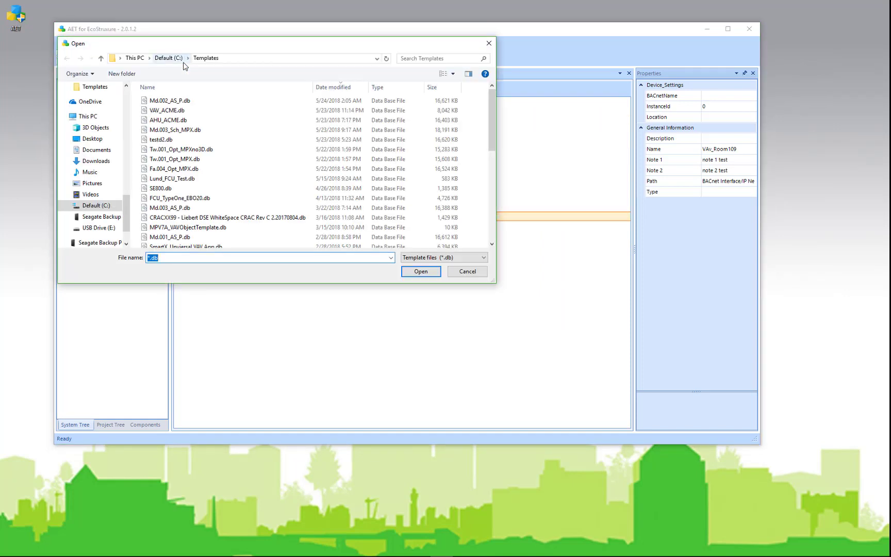
{"action": "left_click", "coordinate": [169, 101]}
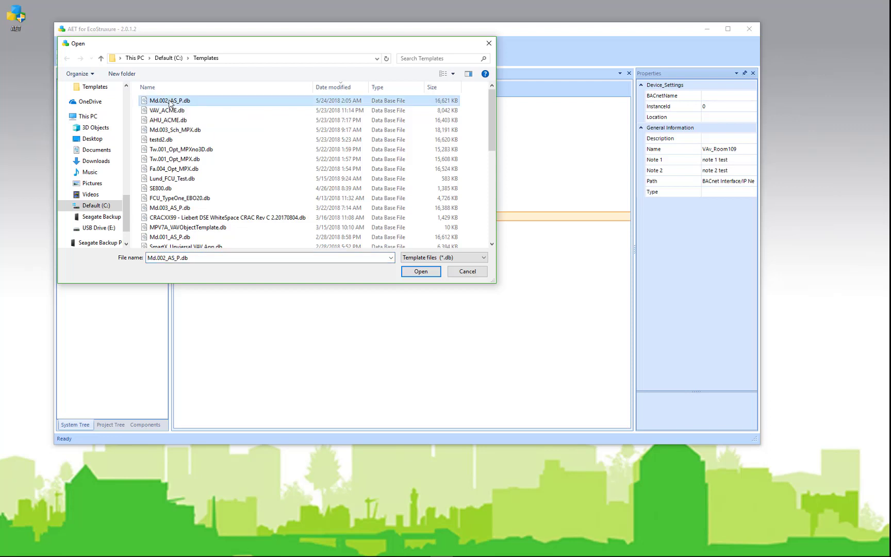
{"action": "left_click", "coordinate": [431, 272]}
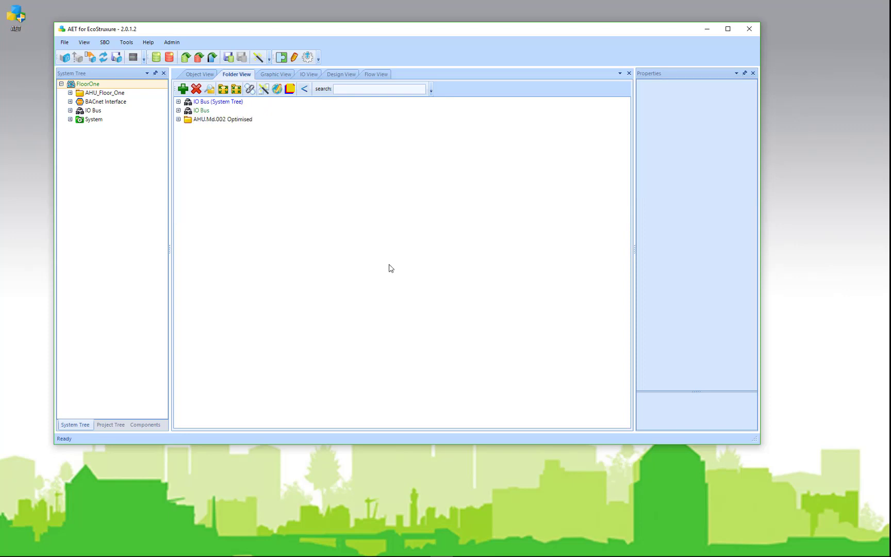
Expand the AHU.Md.002 Optimised folder and the IO Bus, and inspect the properties of point 24vCtlCct under Slot03:DI16
{"action": "left_click", "coordinate": [178, 119]}
{"action": "left_click", "coordinate": [178, 110]}
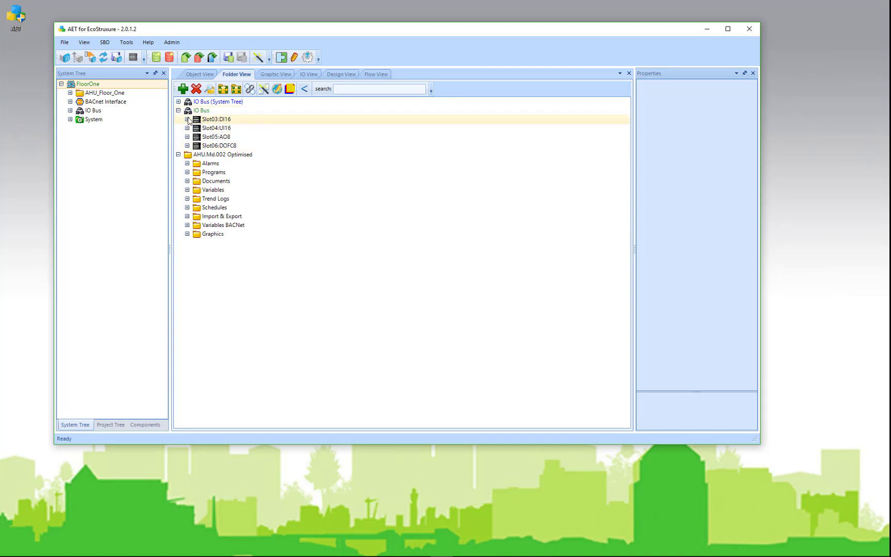
{"action": "left_click", "coordinate": [188, 119]}
{"action": "left_click", "coordinate": [218, 127]}
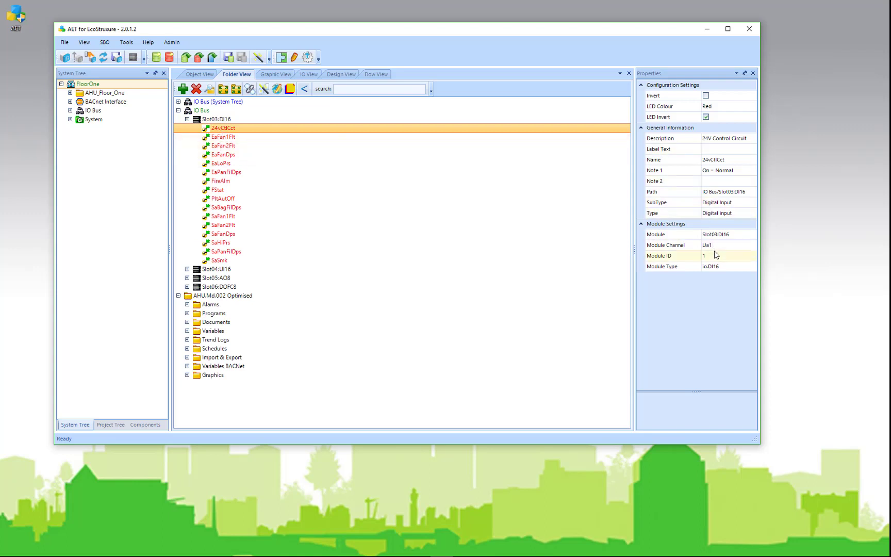
{"action": "left_click", "coordinate": [187, 119]}
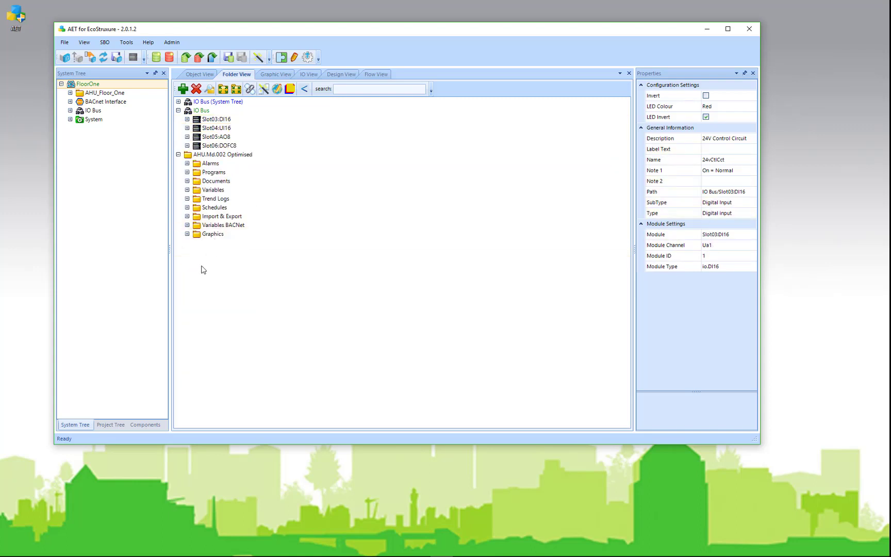
Look through the contents of the Alarms and Programs folders of AHU.Md.002 Optimised, collapsing each after viewing
{"action": "left_click", "coordinate": [187, 163]}
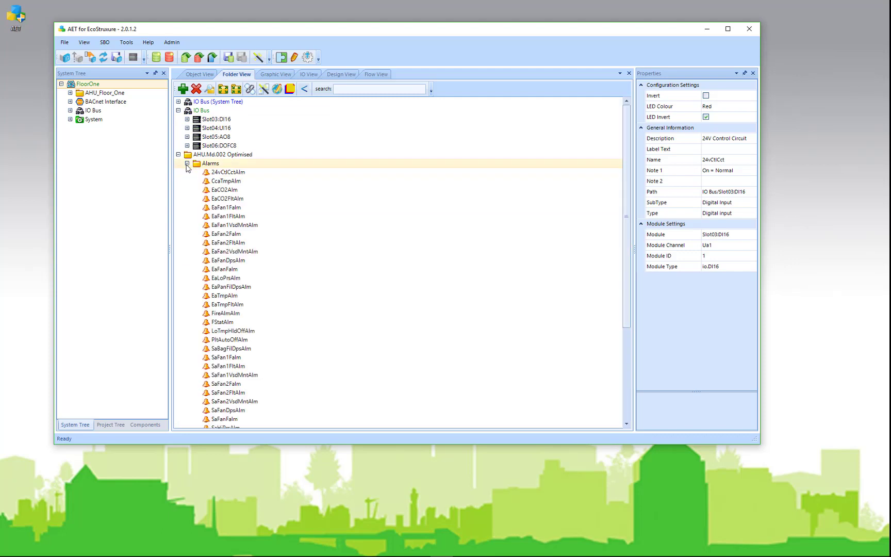
{"action": "left_click", "coordinate": [187, 163]}
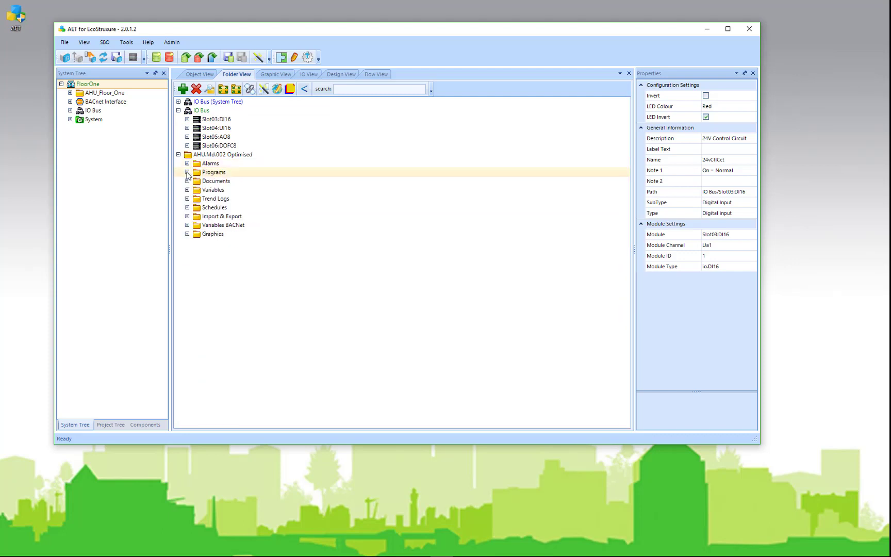
{"action": "left_click", "coordinate": [188, 172]}
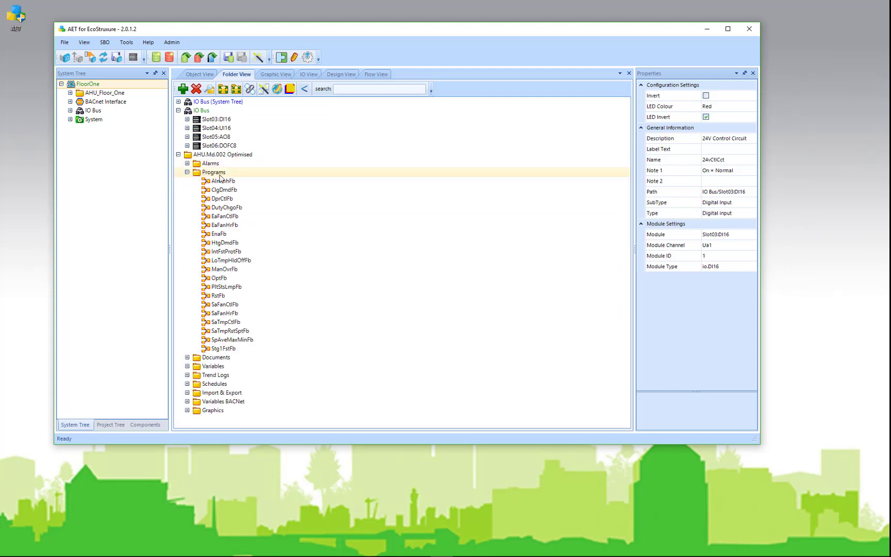
{"action": "left_click", "coordinate": [187, 172]}
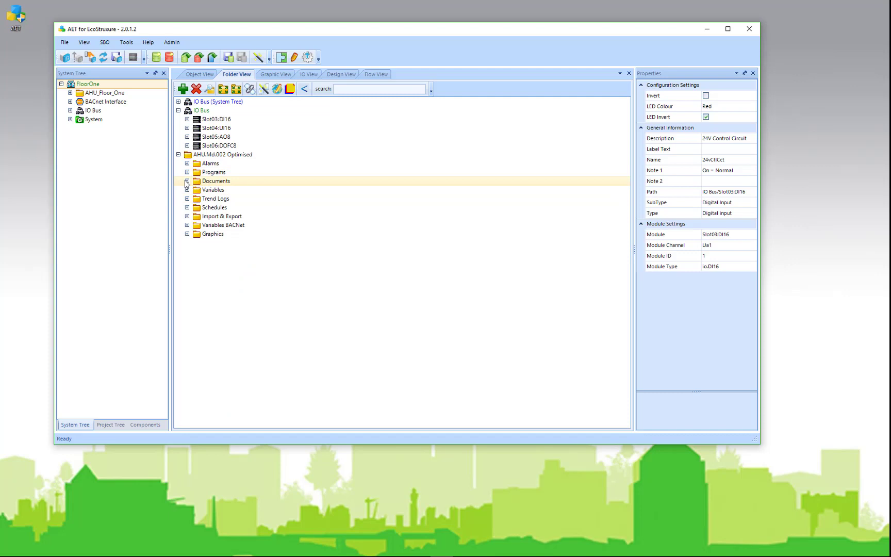
Expand the template's Documents folder and look at its Data Sheets, Functional Specification and Schematic subfolders
{"action": "left_click", "coordinate": [186, 181]}
{"action": "left_click", "coordinate": [209, 192]}
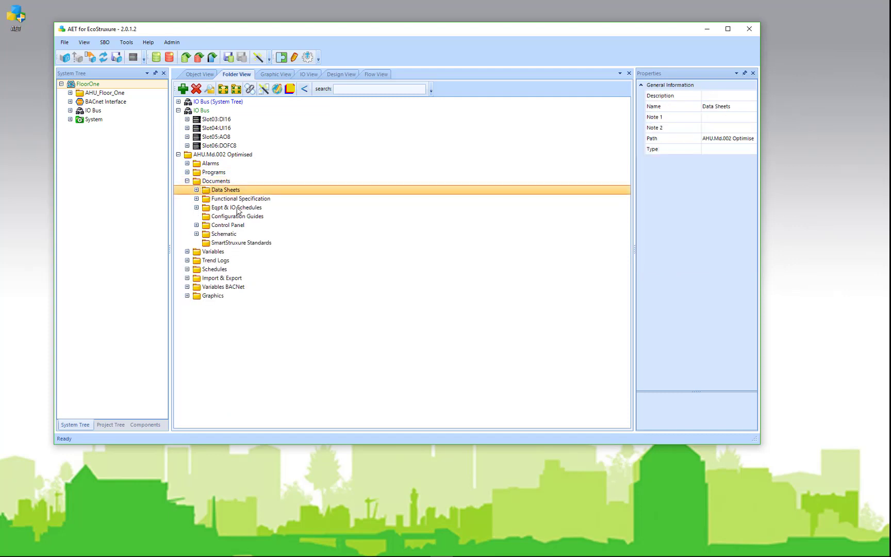
{"action": "left_click", "coordinate": [239, 199]}
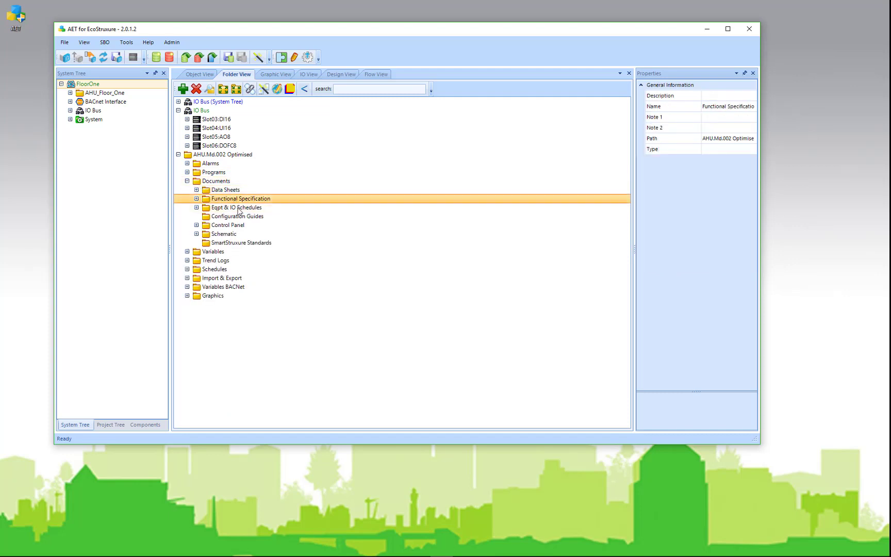
{"action": "left_click", "coordinate": [233, 238]}
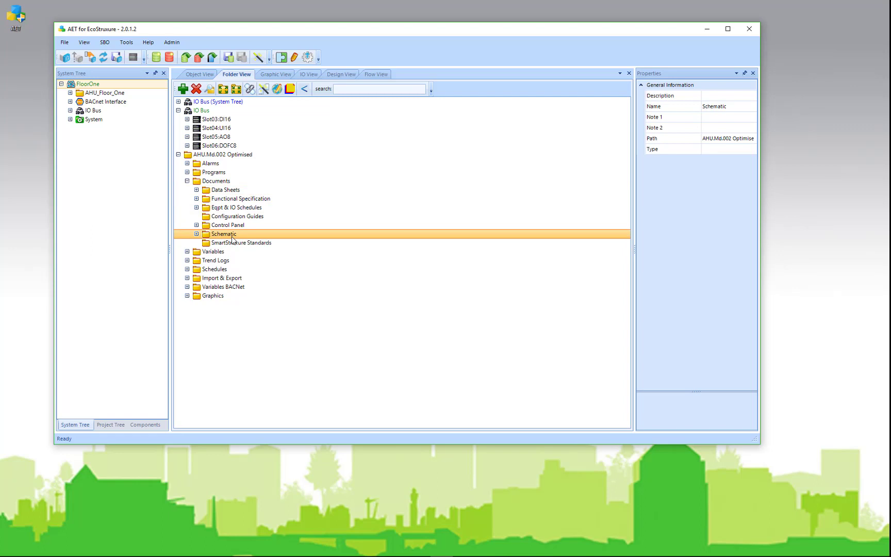
Look at the template's Trend Logs and Schedules folders, expand Graphics to view its items, and collapse Documents
{"action": "left_click", "coordinate": [198, 261]}
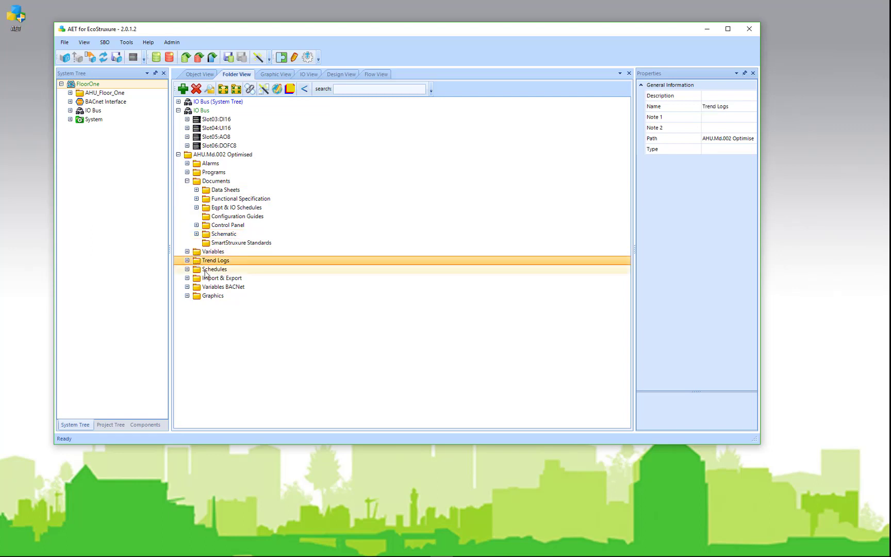
{"action": "left_click", "coordinate": [206, 271]}
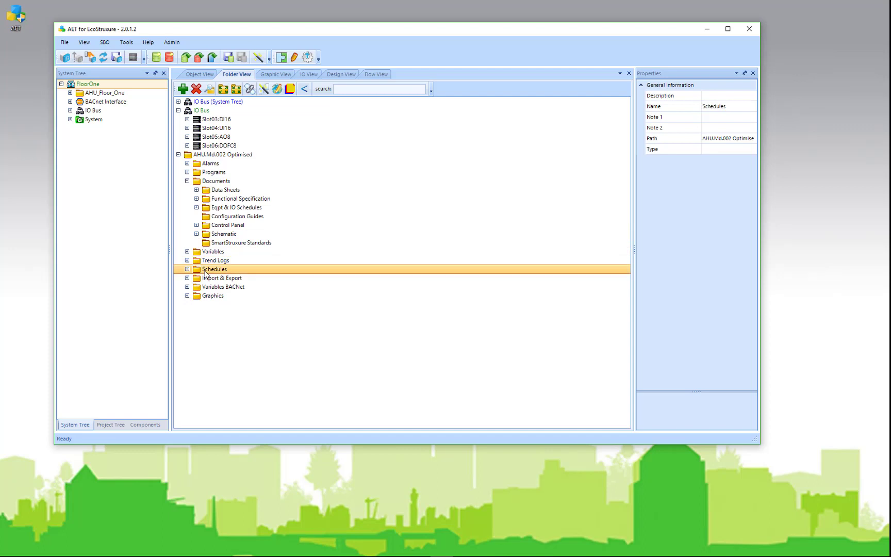
{"action": "left_click", "coordinate": [187, 295]}
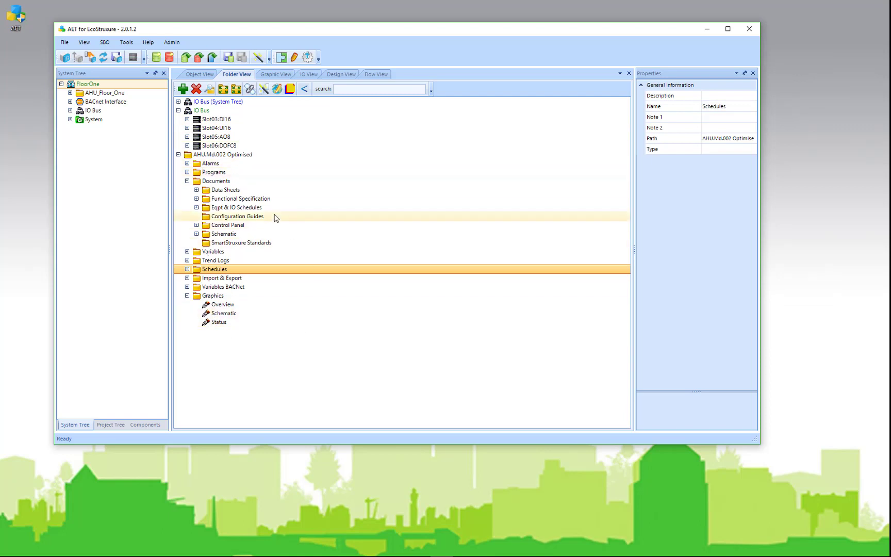
{"action": "left_click", "coordinate": [187, 181]}
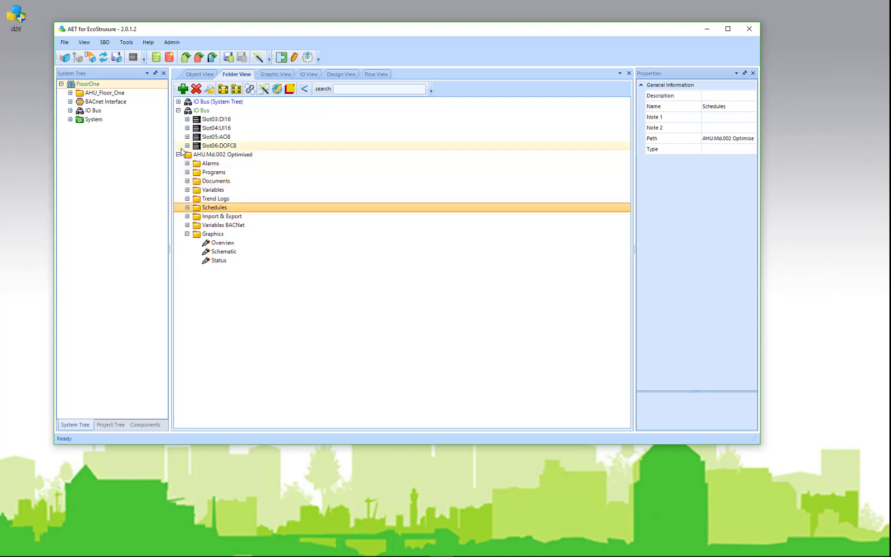